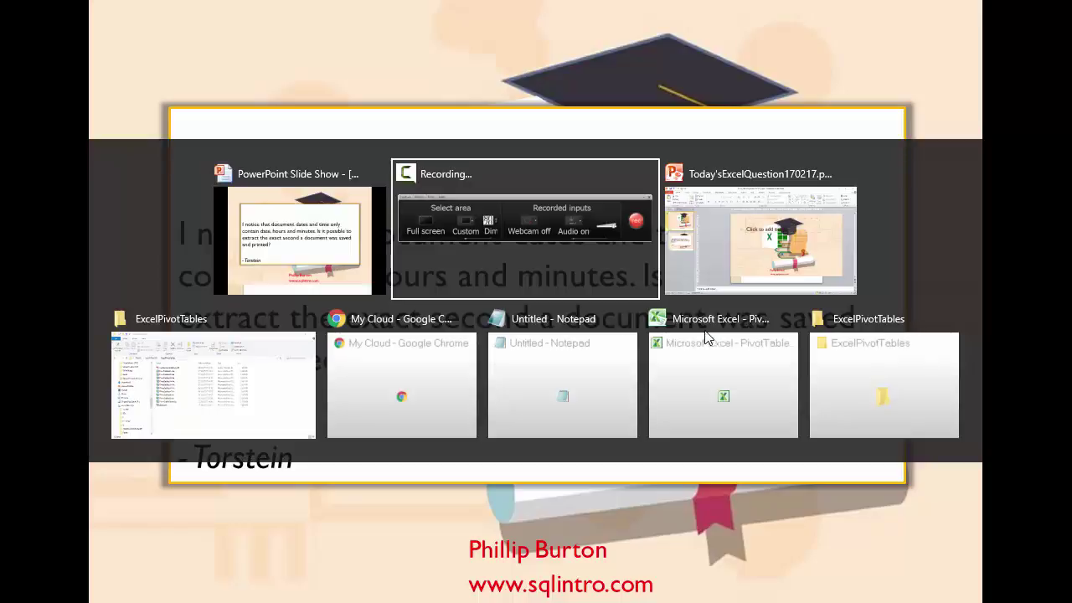
{"action": "key", "text": "alt+Tab"}
{"action": "key", "text": "alt+Tab"}
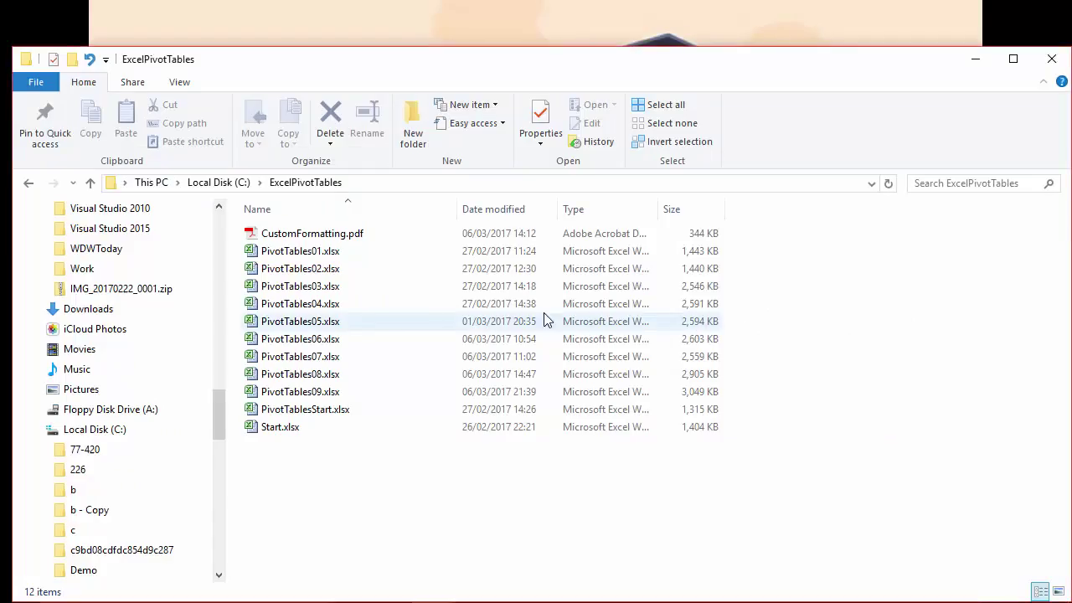
Step: Catalogue the ExcelPivotTables folder into Excel with Filecats Professional, without saving the workbook yet
{"action": "left_click_drag", "start_coordinate": [222, 430], "coordinate": [222, 448]}
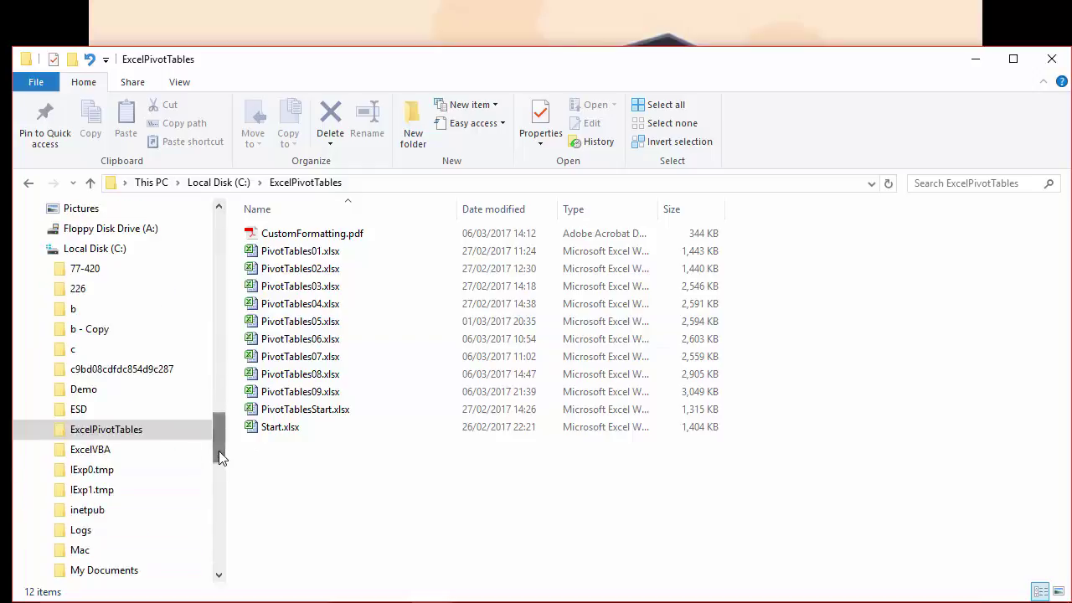
{"action": "right_click", "coordinate": [121, 435]}
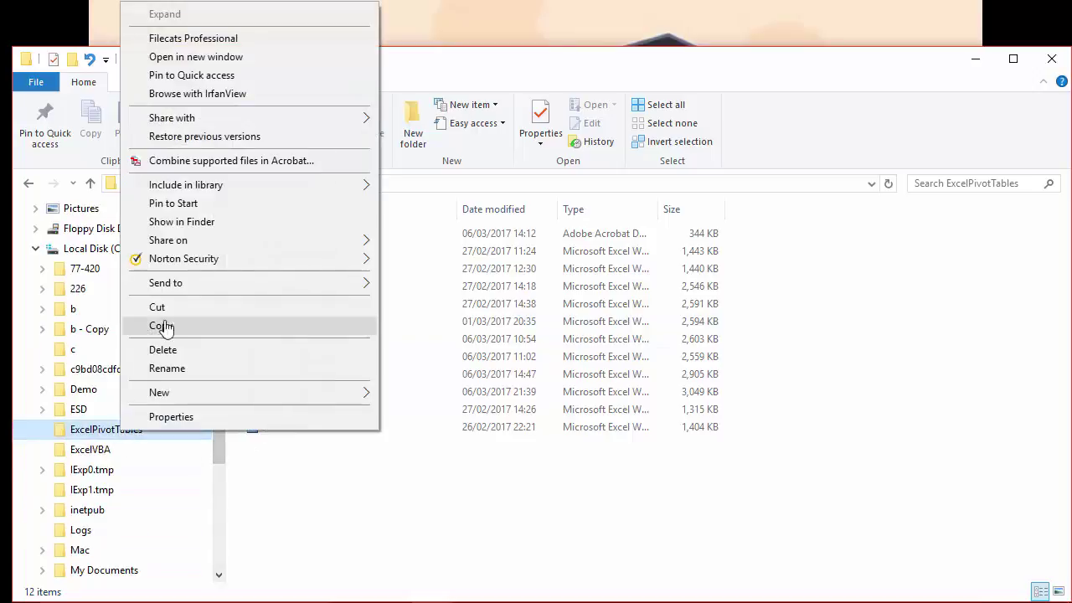
{"action": "left_click", "coordinate": [193, 38]}
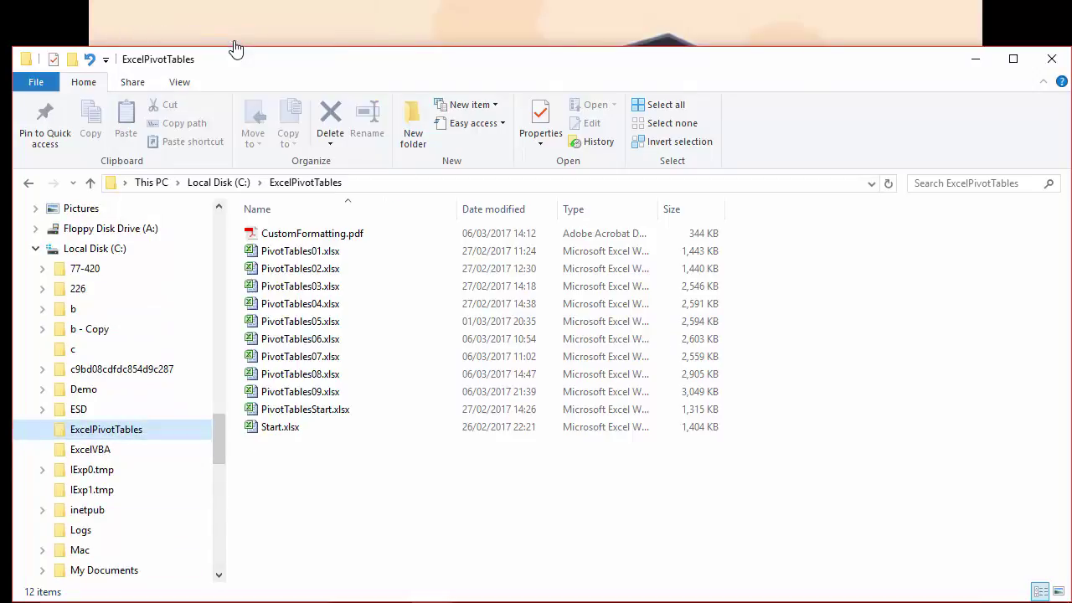
{"action": "left_click", "coordinate": [501, 573]}
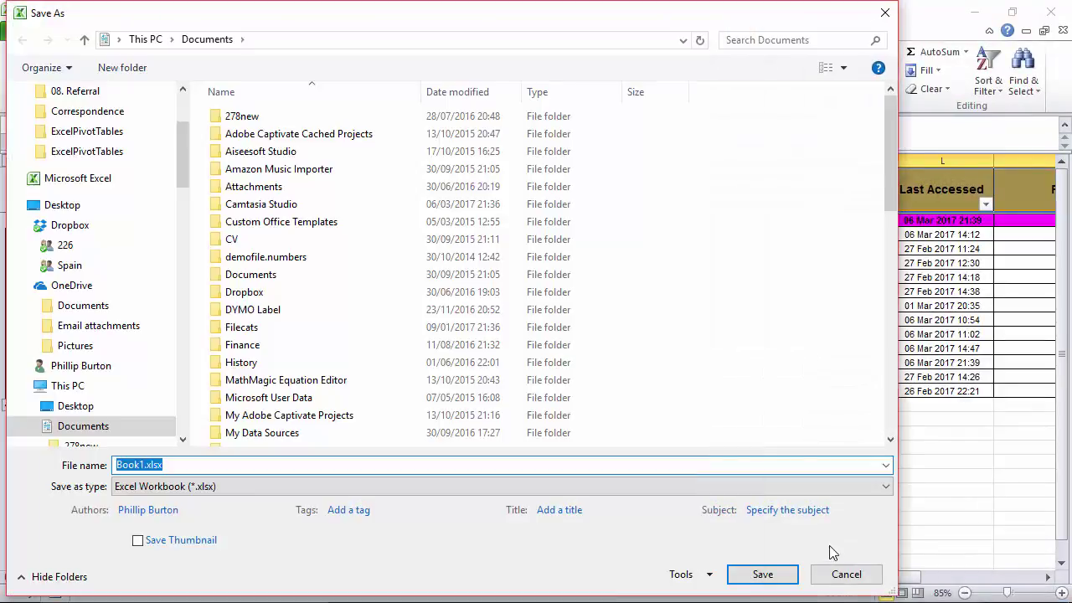
{"action": "left_click", "coordinate": [844, 574]}
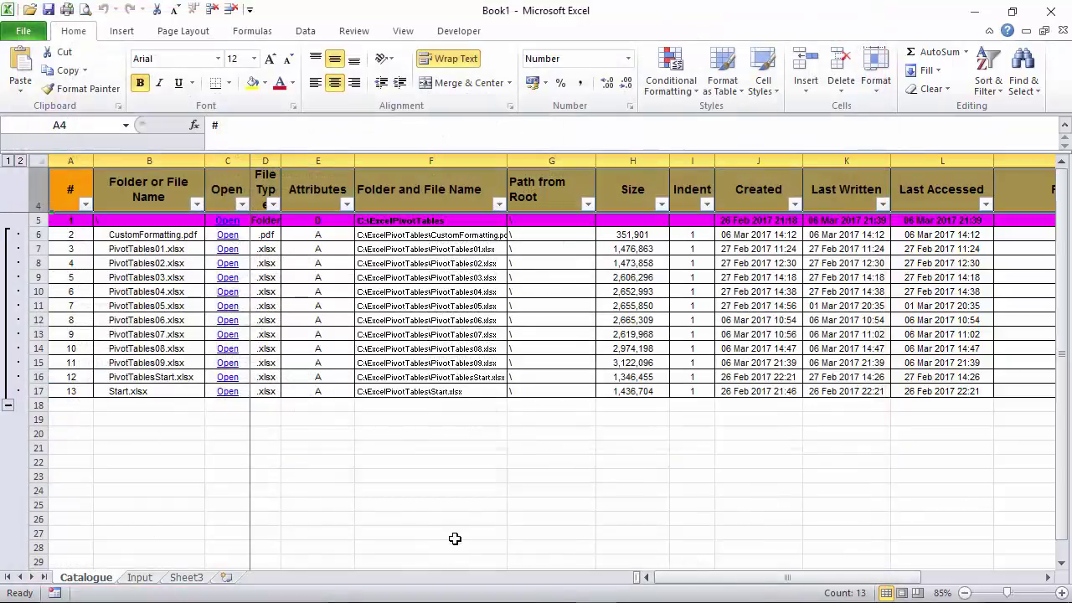
Step: Scroll to the date columns and confirm J6's Created date stores seconds (06/03/2017 14:12:02)
{"action": "left_click", "coordinate": [754, 493]}
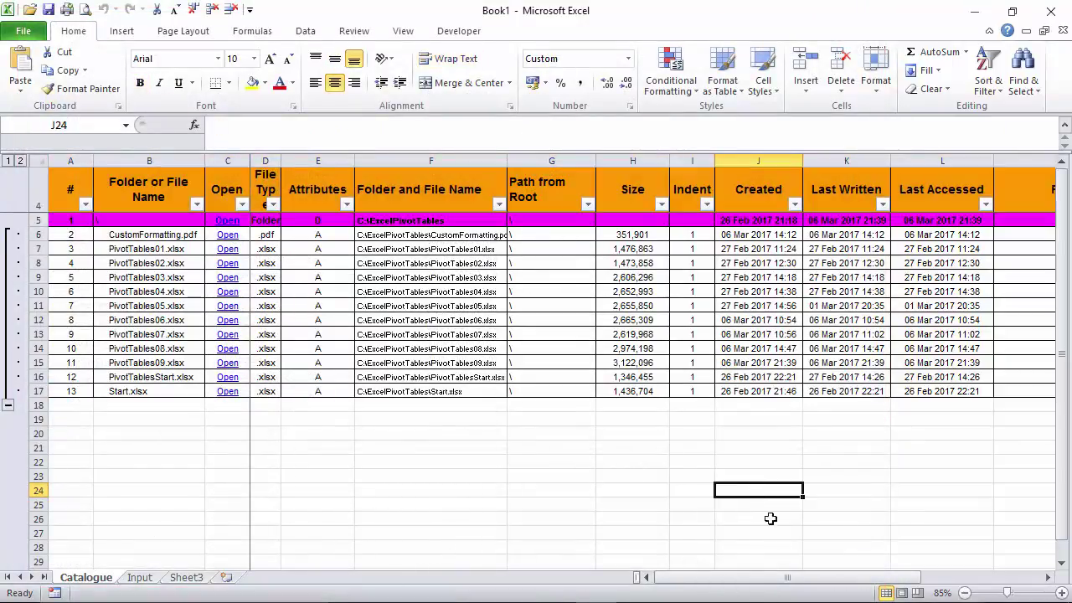
{"action": "left_click_drag", "start_coordinate": [779, 569], "coordinate": [878, 581]}
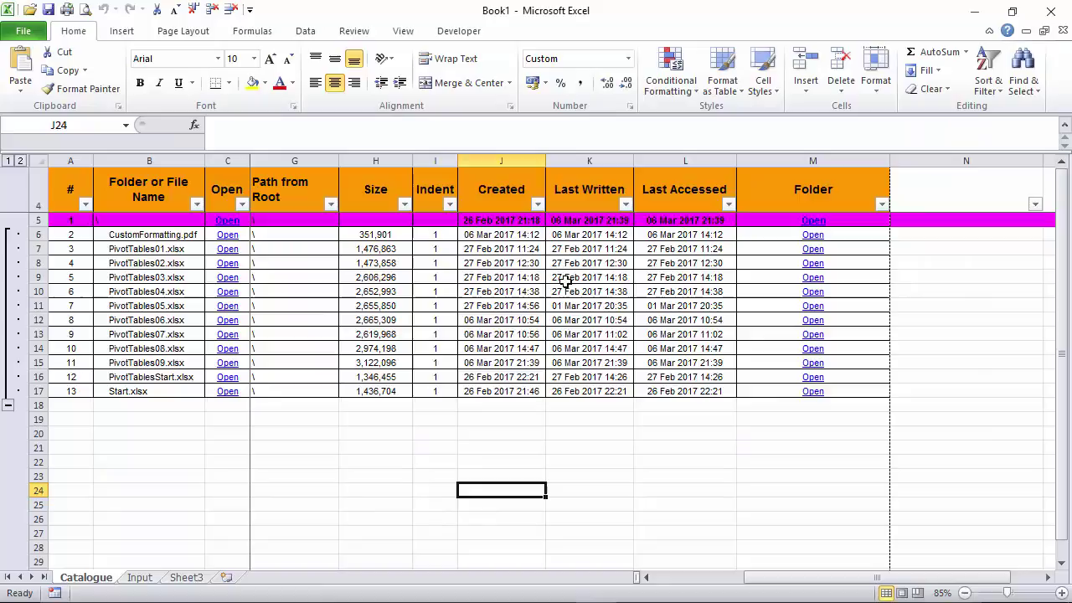
{"action": "left_click", "coordinate": [533, 235]}
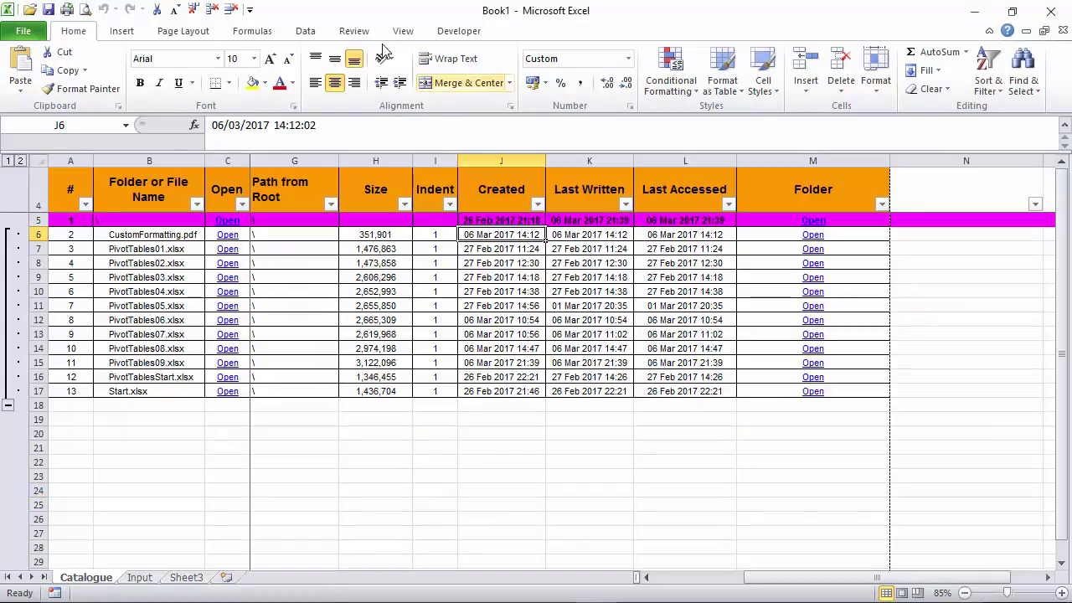
{"action": "left_click", "coordinate": [302, 124]}
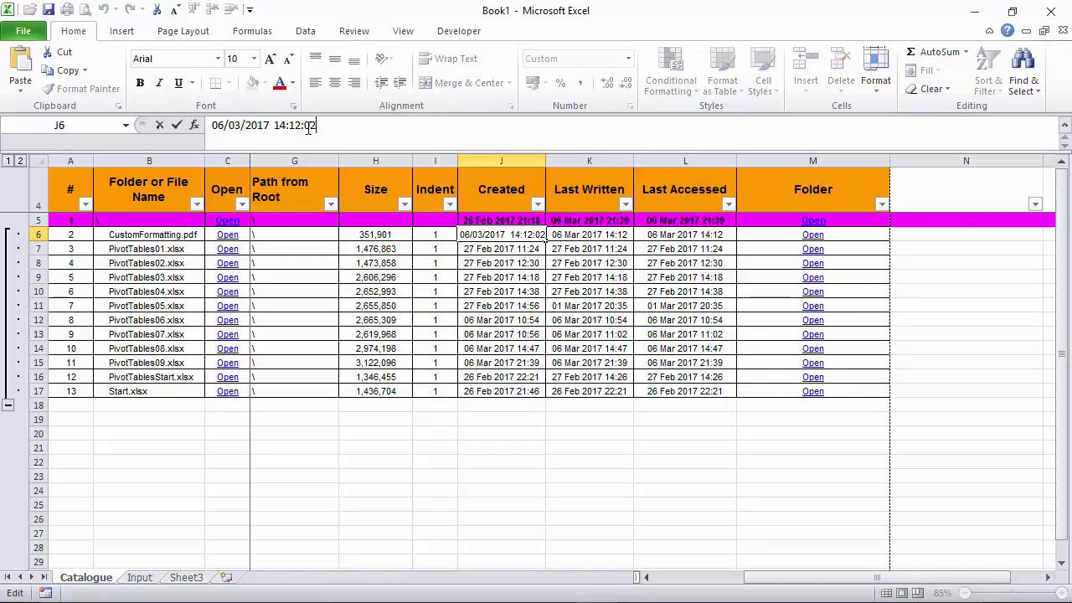
Step: Check the Created dates in J7–J9, then select the date values J5:L17
{"action": "left_click", "coordinate": [503, 250]}
{"action": "left_click", "coordinate": [507, 279]}
{"action": "left_click", "coordinate": [520, 262]}
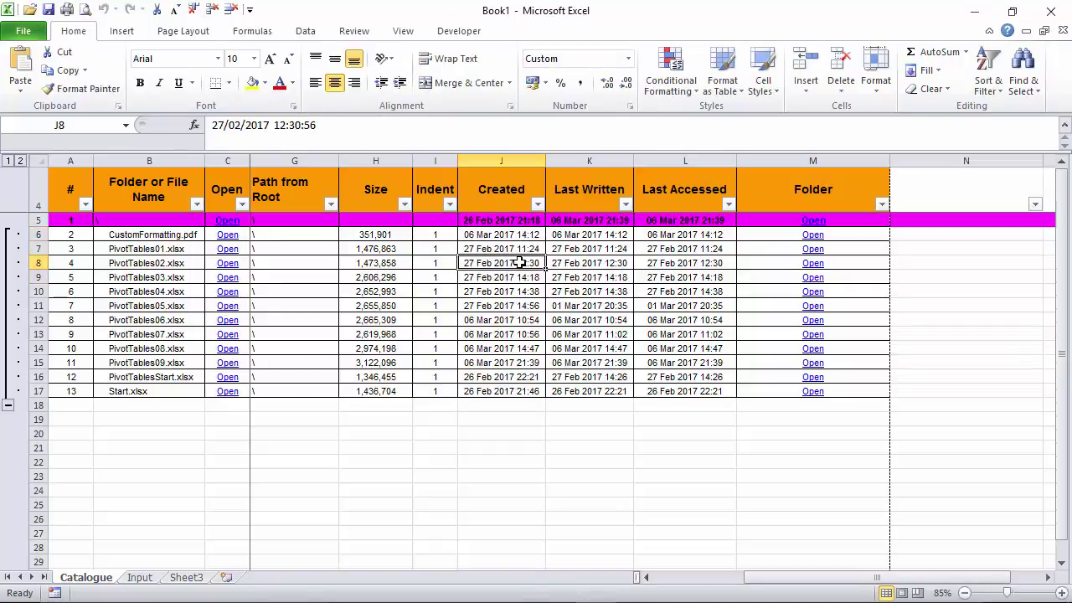
{"action": "left_click", "coordinate": [524, 248]}
{"action": "left_click", "coordinate": [533, 234]}
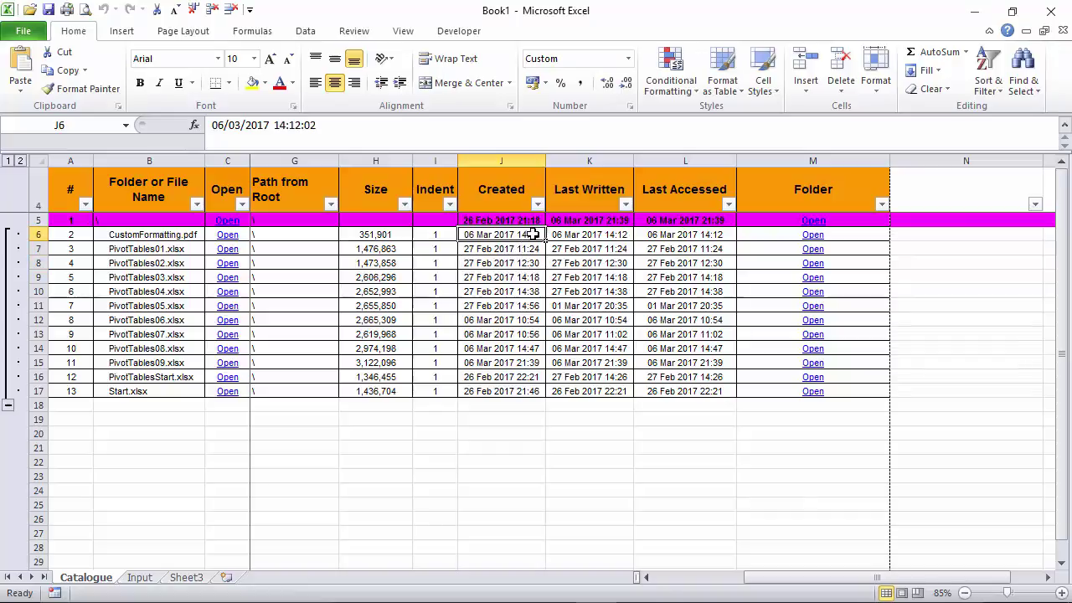
{"action": "left_click_drag", "start_coordinate": [514, 220], "coordinate": [698, 391]}
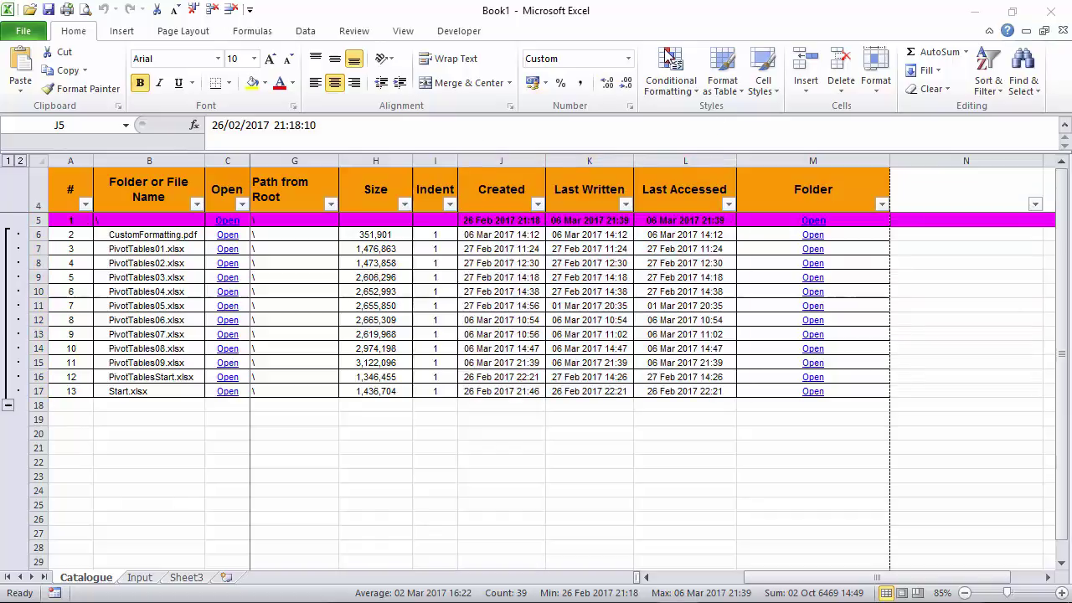
Step: Change the dates' custom number format to dd mmm yyyy hh:mm:ss;; so seconds appear
{"action": "left_click", "coordinate": [630, 107]}
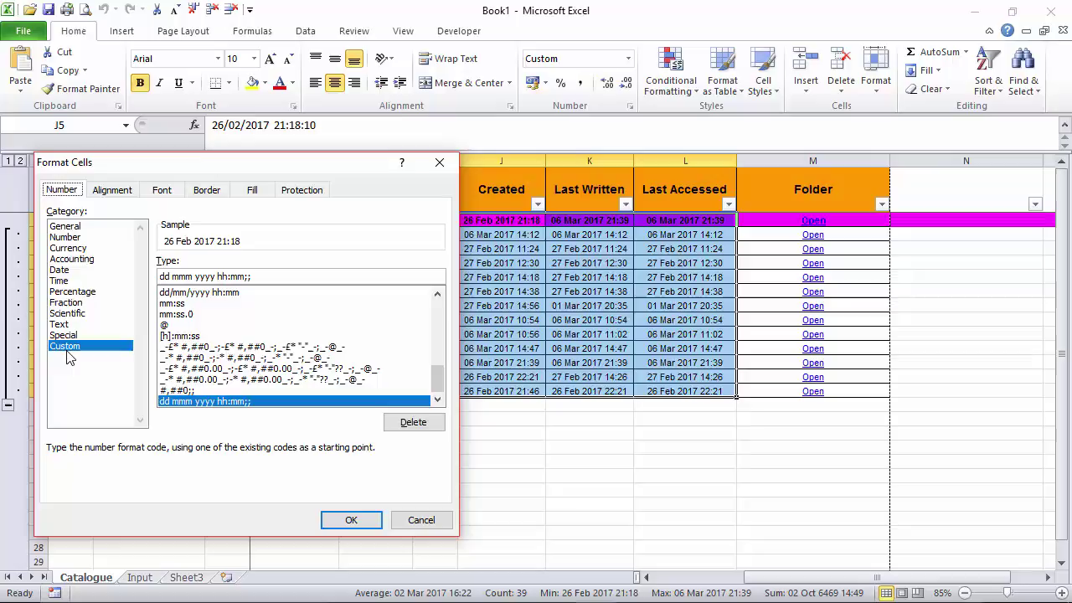
{"action": "left_click", "coordinate": [169, 278]}
{"action": "left_click_drag", "start_coordinate": [173, 277], "coordinate": [195, 277]}
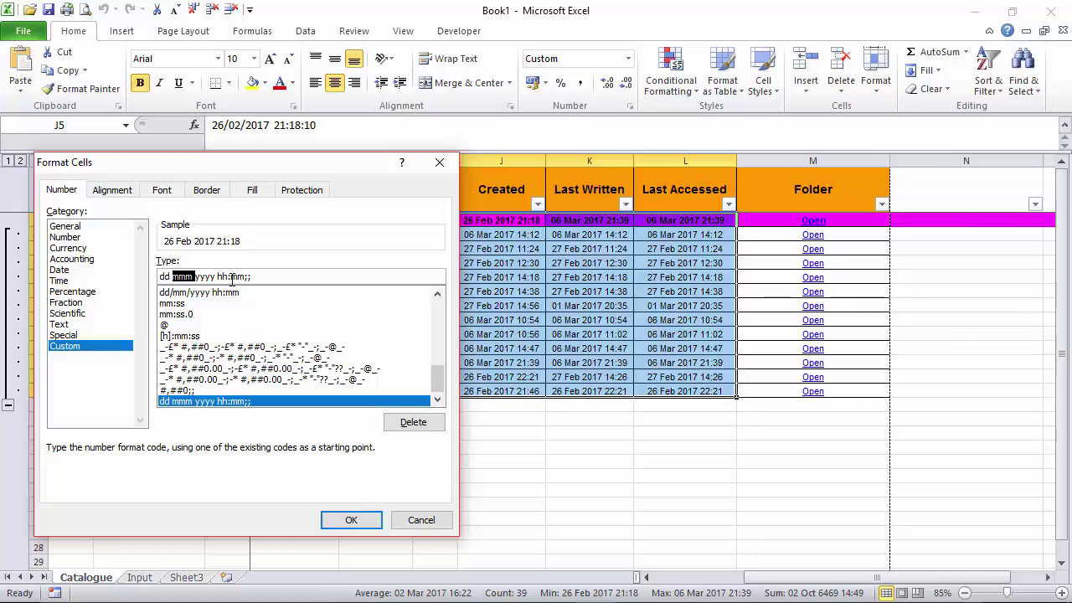
{"action": "left_click", "coordinate": [248, 277]}
{"action": "type", "text": ":ss"}
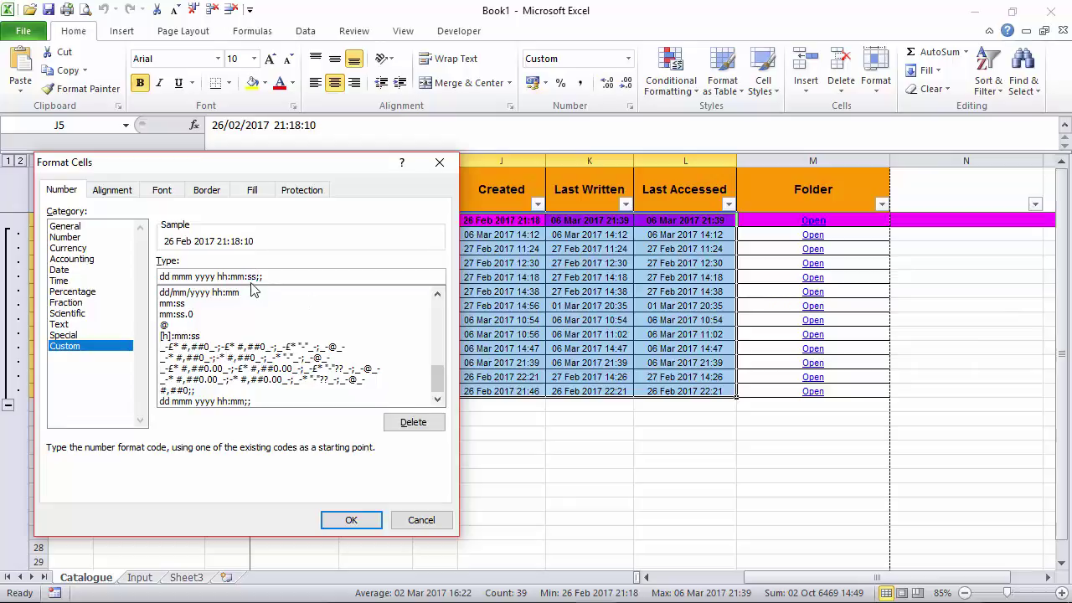
{"action": "left_click", "coordinate": [350, 519]}
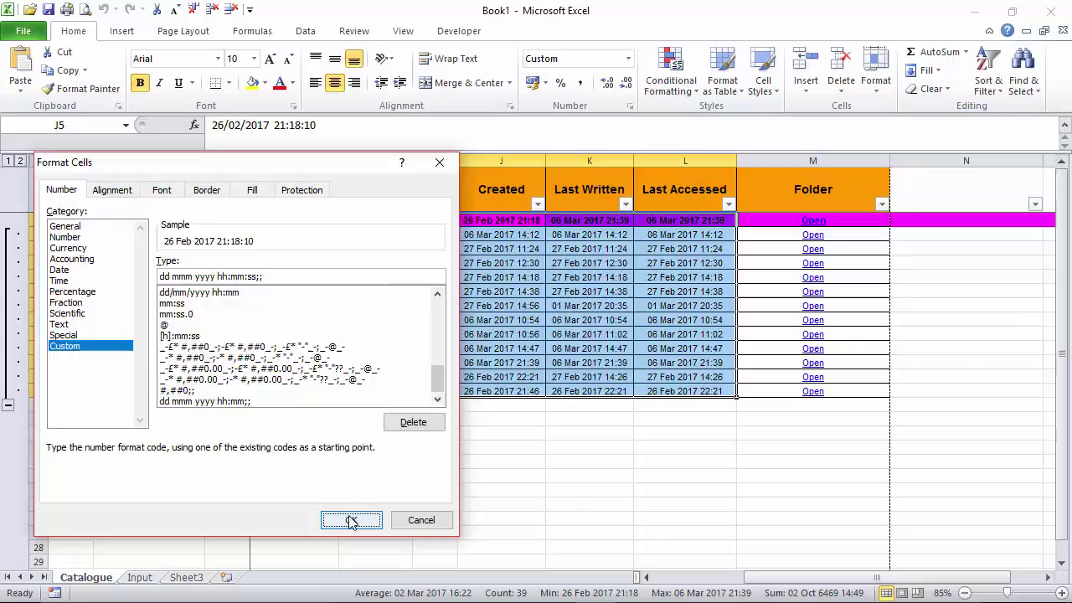
{"action": "left_click_drag", "start_coordinate": [519, 161], "coordinate": [679, 161]}
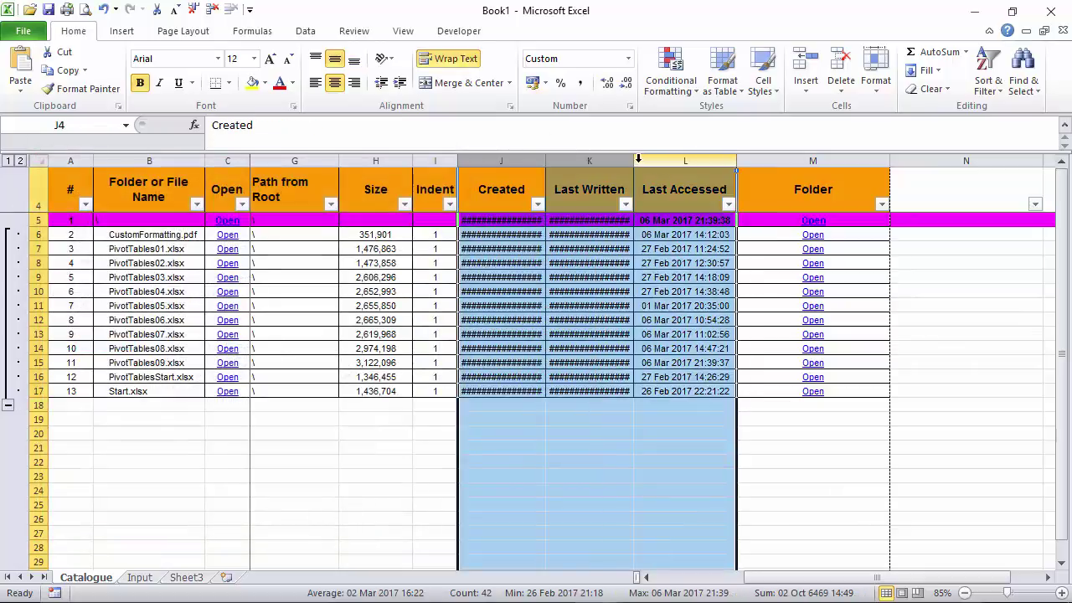
Step: AutoFit columns J–L and check that each Created date now shows its seconds
{"action": "double_click", "coordinate": [633, 161]}
{"action": "left_click", "coordinate": [728, 276]}
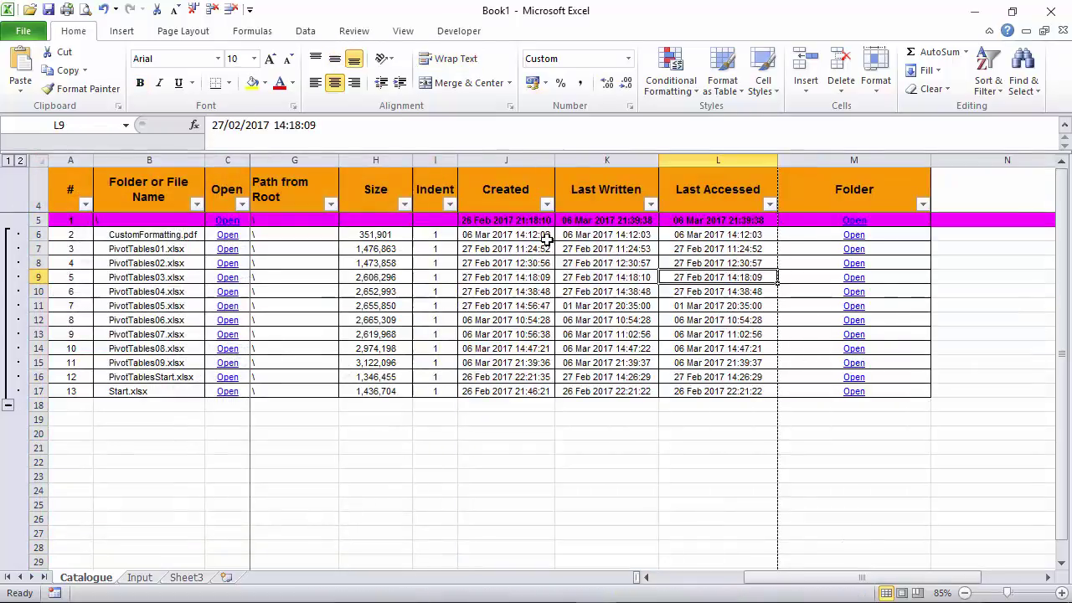
{"action": "left_click", "coordinate": [538, 235]}
{"action": "left_click", "coordinate": [538, 249]}
{"action": "left_click", "coordinate": [532, 263]}
{"action": "left_click", "coordinate": [533, 278]}
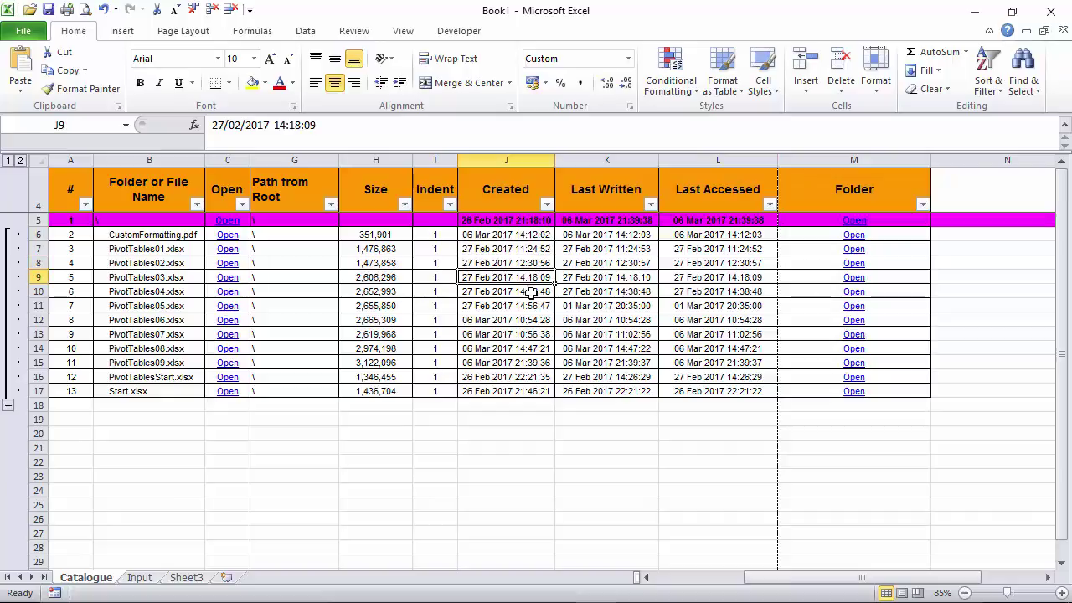
{"action": "left_click", "coordinate": [532, 292]}
{"action": "left_click", "coordinate": [534, 306]}
Step: Select the date cells J5:L17 and review their Format Cells settings without changing anything
{"action": "left_click", "coordinate": [536, 320]}
{"action": "left_click_drag", "start_coordinate": [534, 221], "coordinate": [705, 387]}
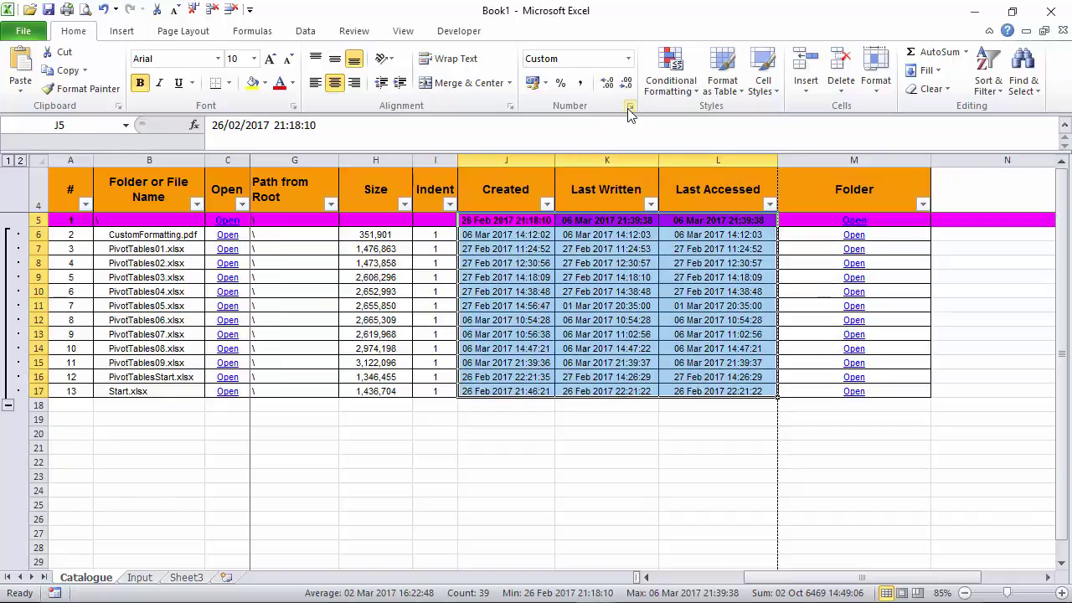
{"action": "left_click", "coordinate": [630, 106]}
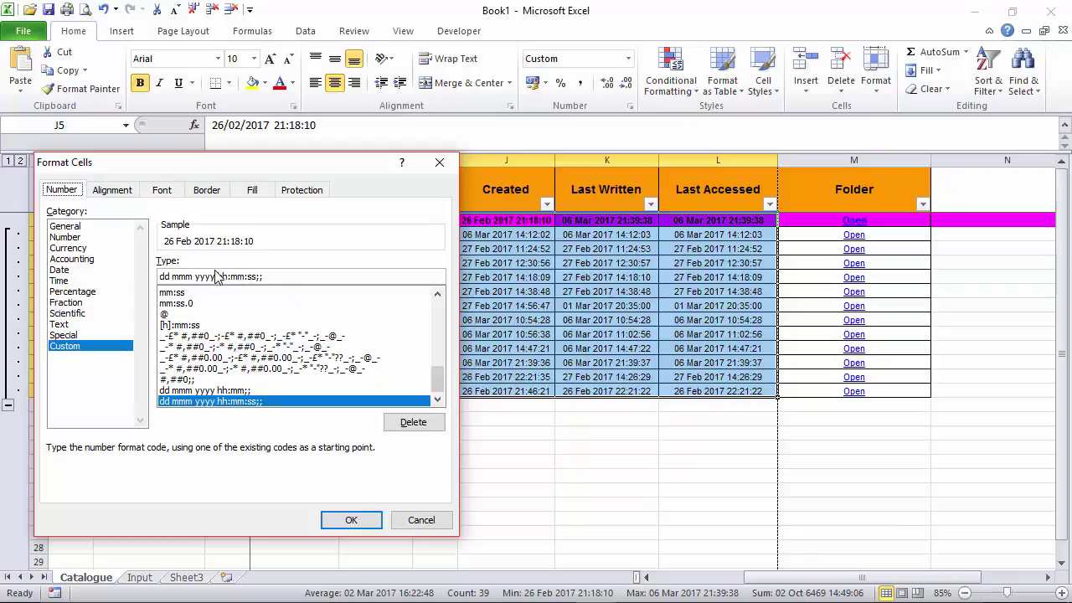
{"action": "left_click", "coordinate": [435, 520]}
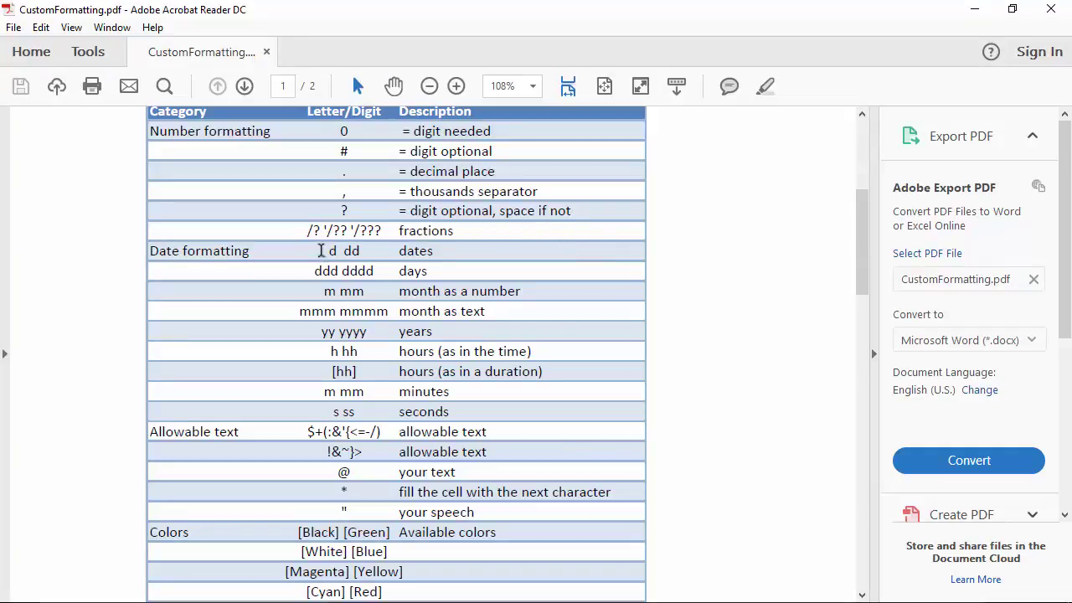
{"action": "left_click_drag", "start_coordinate": [329, 250], "coordinate": [434, 250]}
{"action": "left_click_drag", "start_coordinate": [315, 271], "coordinate": [439, 289]}
{"action": "left_click", "coordinate": [438, 270]}
{"action": "left_click", "coordinate": [433, 270]}
{"action": "left_click_drag", "start_coordinate": [325, 290], "coordinate": [486, 314]}
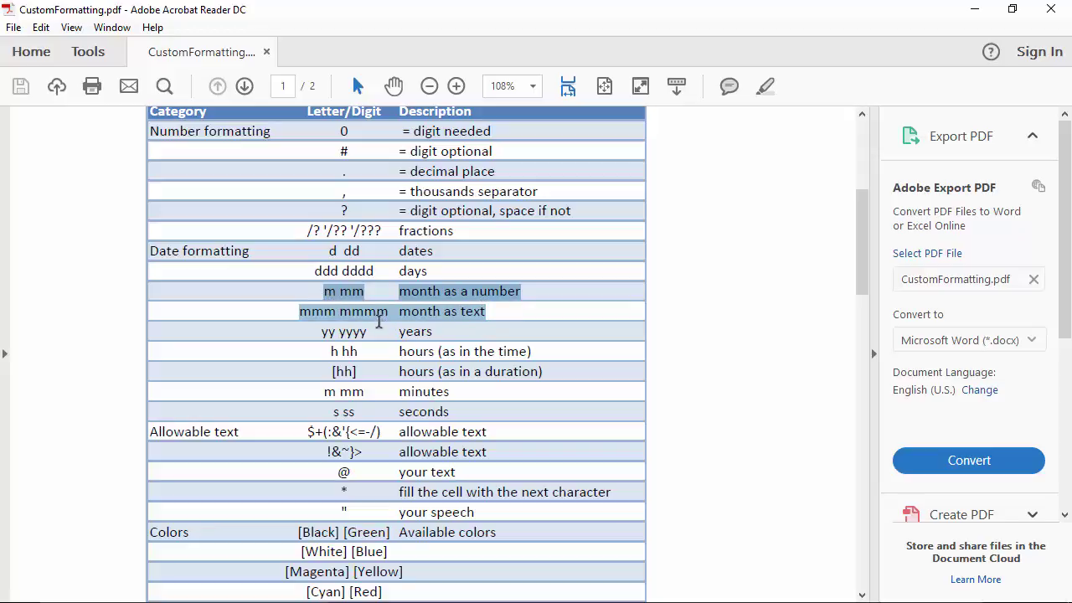
{"action": "left_click_drag", "start_coordinate": [323, 331], "coordinate": [431, 331]}
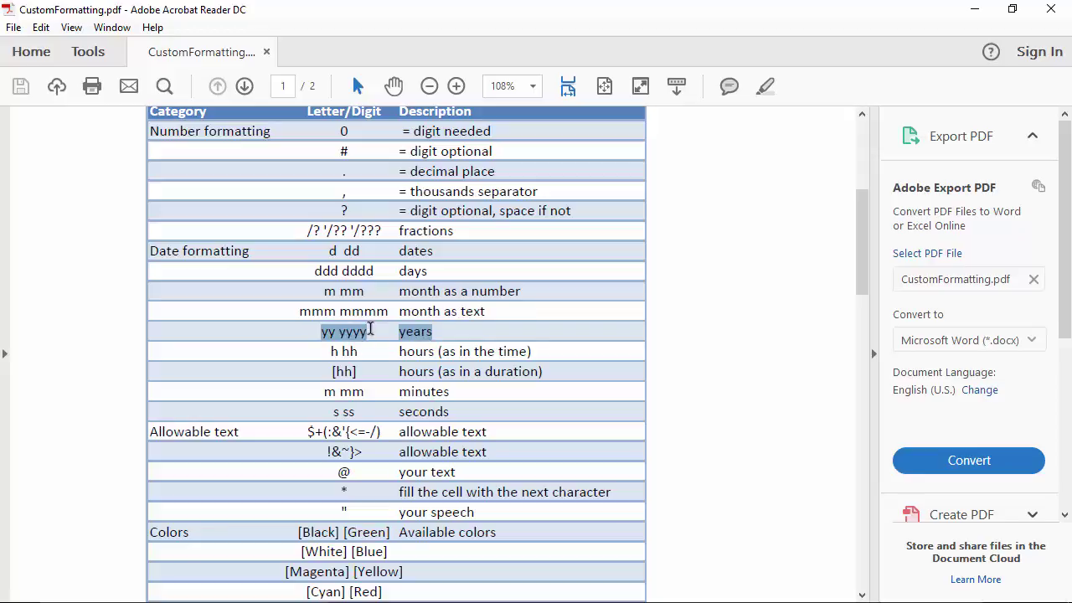
{"action": "left_click_drag", "start_coordinate": [331, 352], "coordinate": [538, 343]}
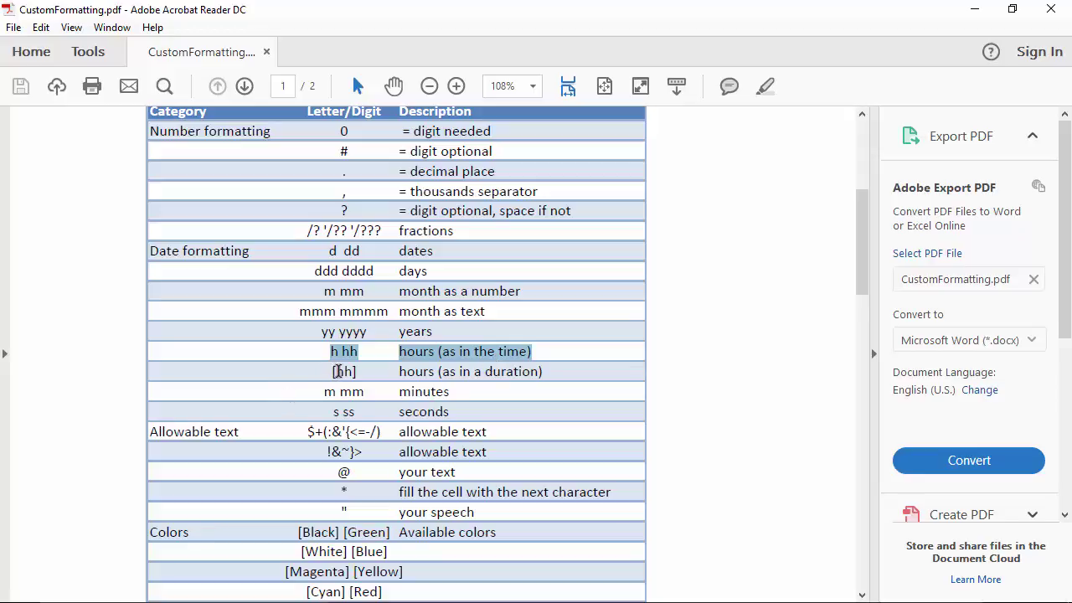
{"action": "left_click_drag", "start_coordinate": [335, 371], "coordinate": [351, 381]}
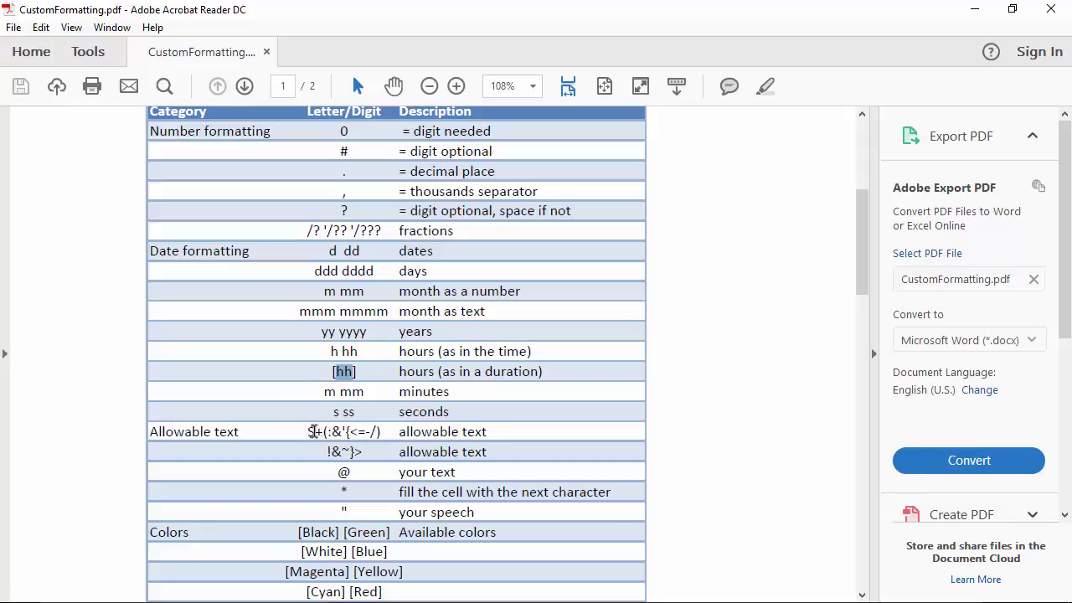
{"action": "left_click_drag", "start_coordinate": [315, 431], "coordinate": [384, 435]}
{"action": "left_click_drag", "start_coordinate": [324, 452], "coordinate": [374, 455]}
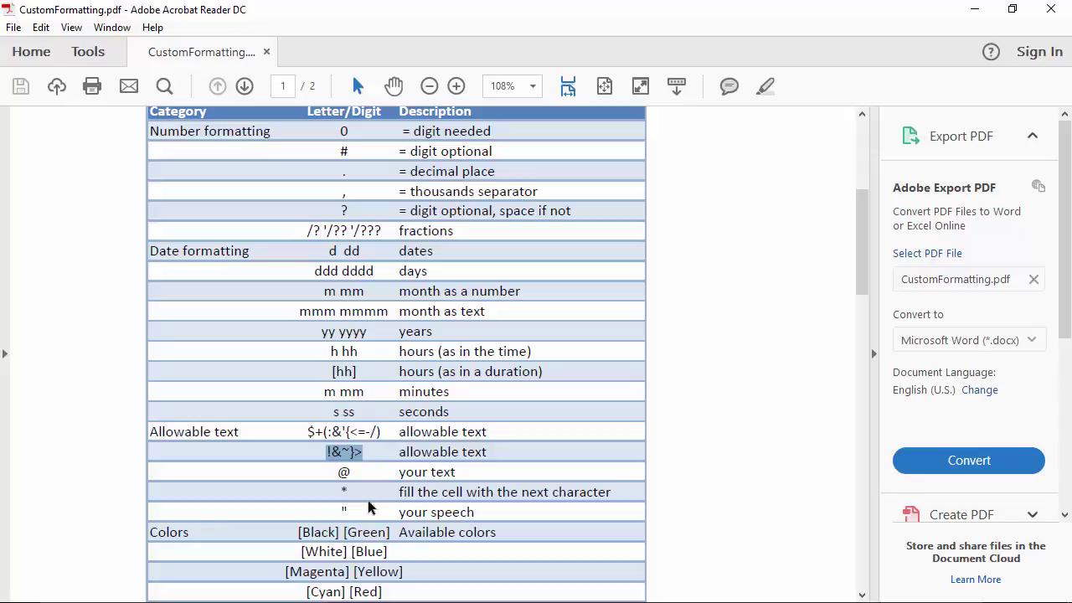
{"action": "left_click_drag", "start_coordinate": [342, 511], "coordinate": [361, 516]}
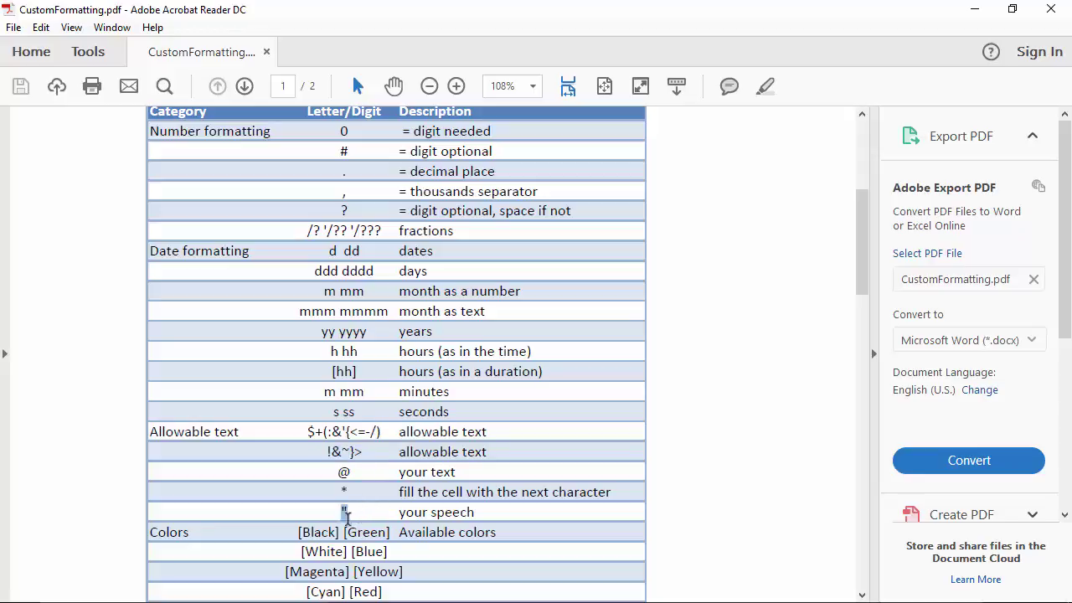
{"action": "left_click_drag", "start_coordinate": [301, 534], "coordinate": [386, 589]}
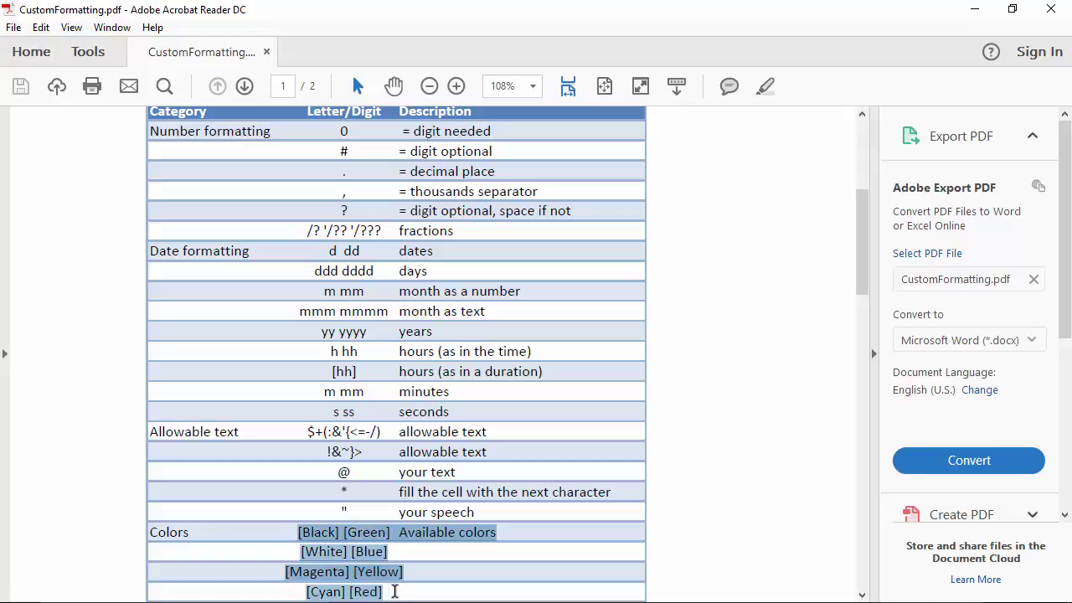
{"action": "left_click", "coordinate": [394, 592]}
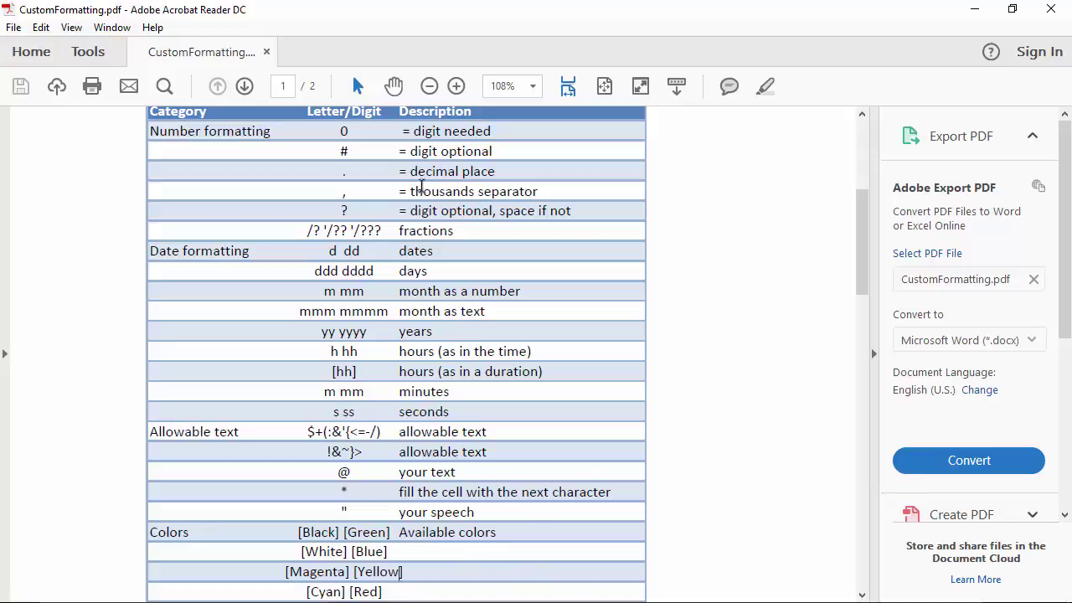
{"action": "left_click_drag", "start_coordinate": [340, 131], "coordinate": [355, 132]}
{"action": "left_click", "coordinate": [344, 150]}
{"action": "left_click_drag", "start_coordinate": [340, 150], "coordinate": [344, 166]}
{"action": "left_click_drag", "start_coordinate": [345, 211], "coordinate": [374, 233]}
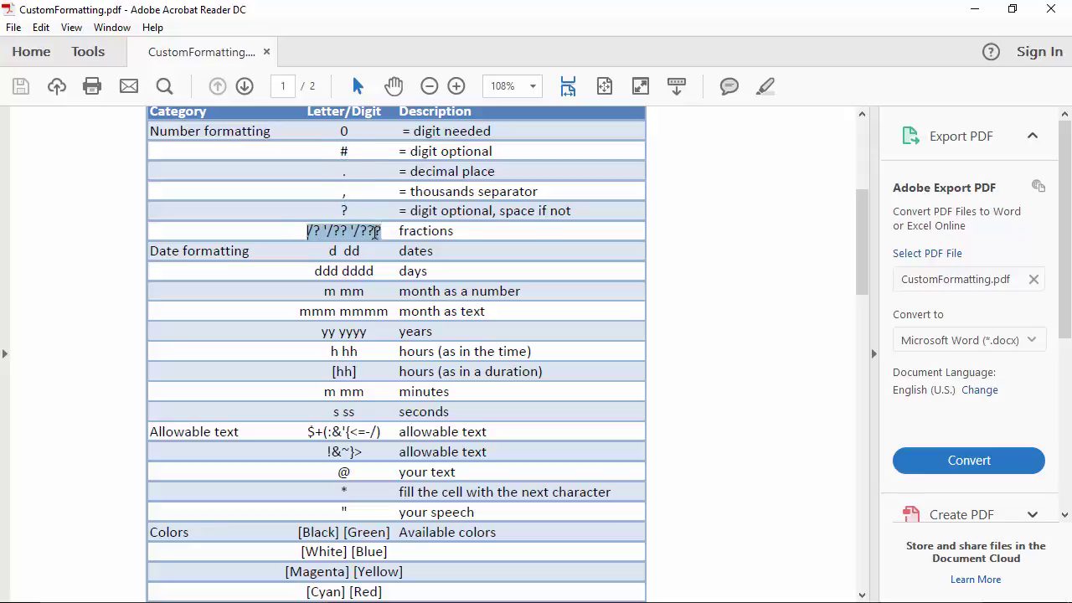
{"action": "left_click", "coordinate": [450, 232]}
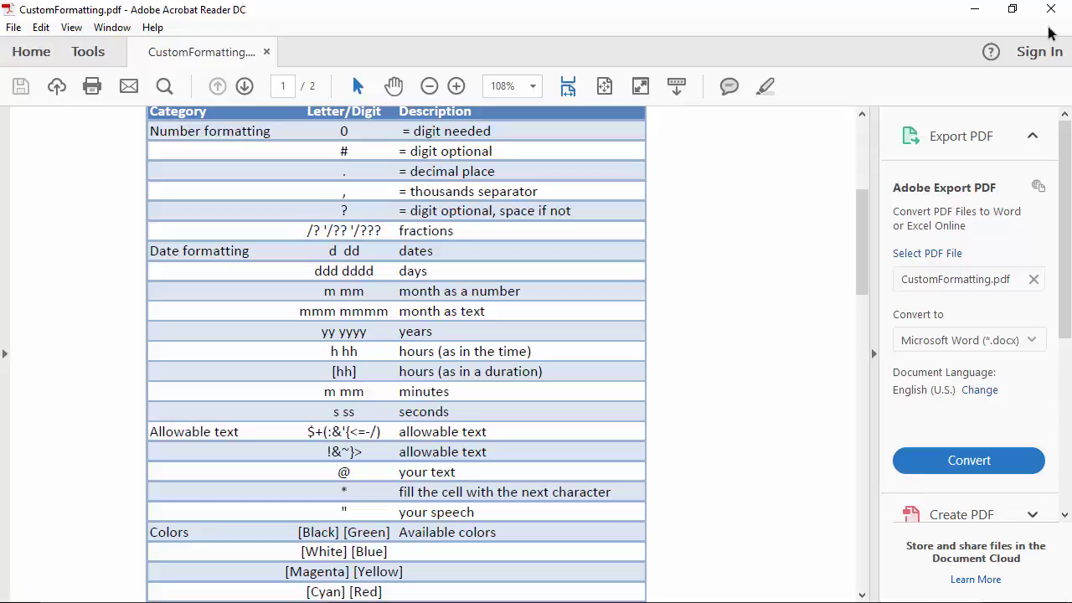
Step: Return from Acrobat to the Book1 worksheet and select the Size values H6:H17
{"action": "left_click", "coordinate": [976, 12]}
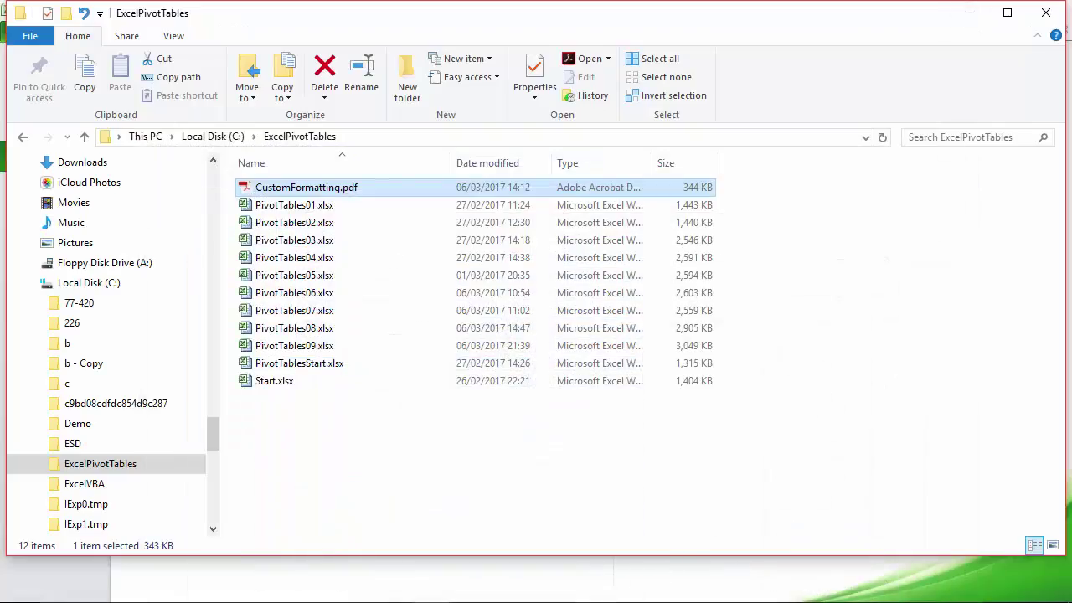
{"action": "left_click", "coordinate": [675, 566]}
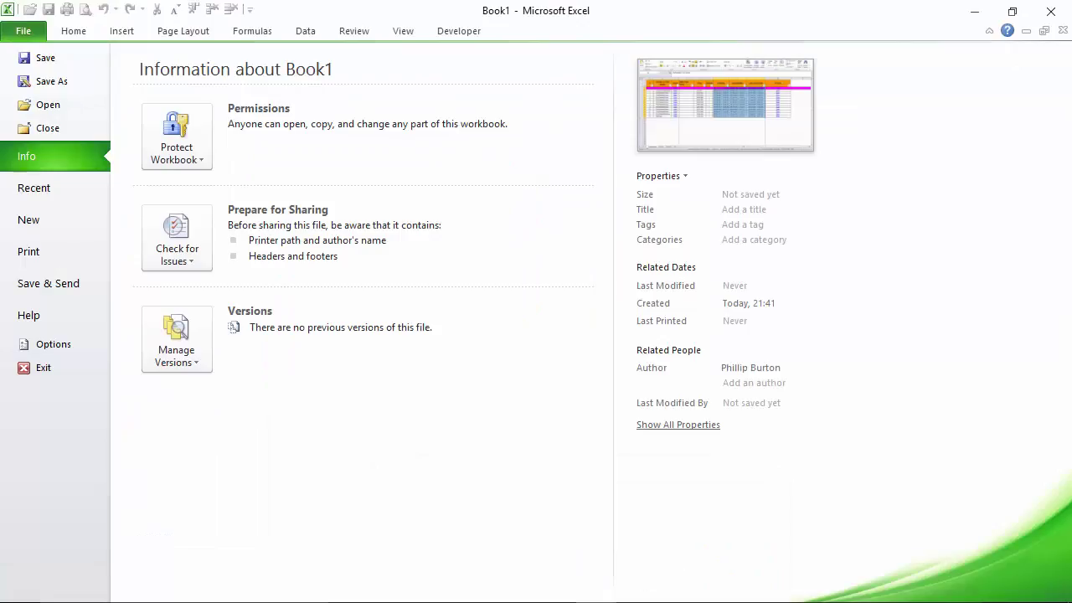
{"action": "left_click", "coordinate": [75, 31]}
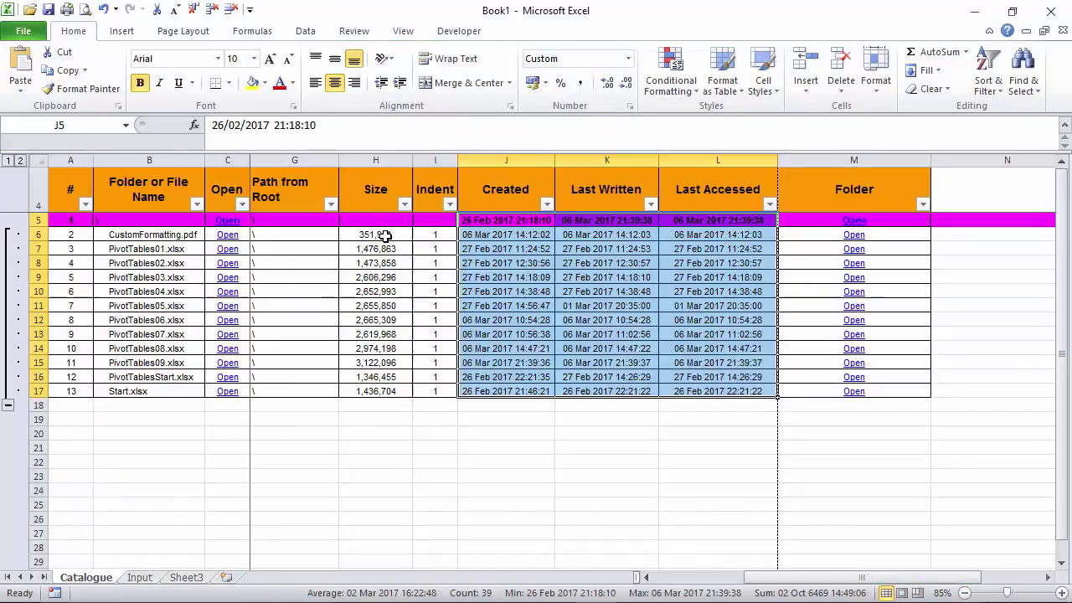
{"action": "left_click_drag", "start_coordinate": [382, 235], "coordinate": [462, 241]}
{"action": "left_click_drag", "start_coordinate": [624, 235], "coordinate": [624, 392]}
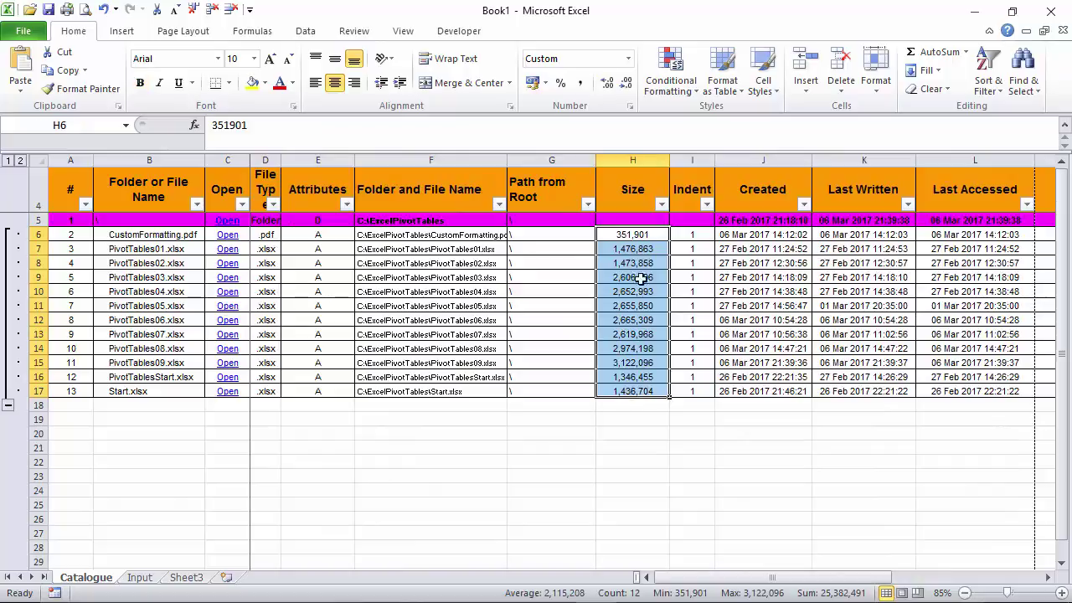
Step: Change the Size format from #,##0;; to ###0.00;; for two decimals without separators
{"action": "left_click", "coordinate": [632, 107]}
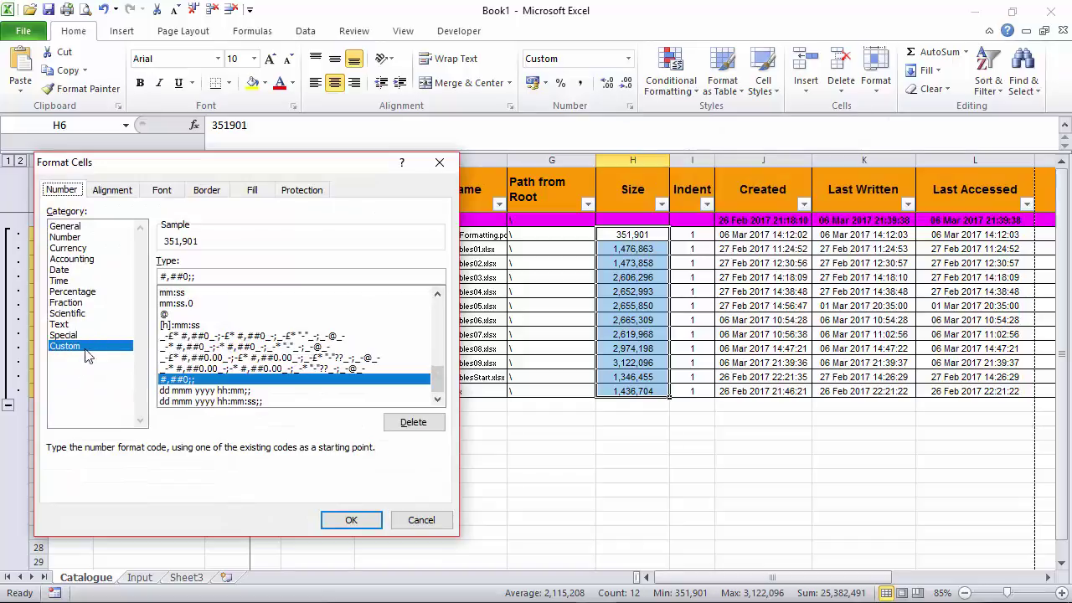
{"action": "left_click", "coordinate": [163, 277]}
{"action": "key", "text": "Delete"}
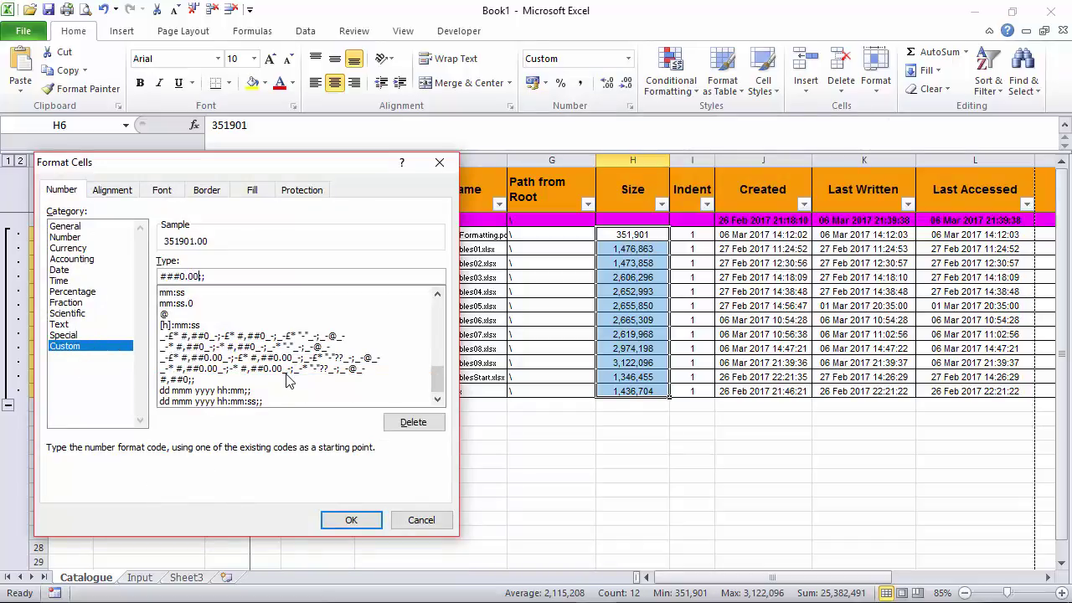
{"action": "left_click", "coordinate": [362, 528]}
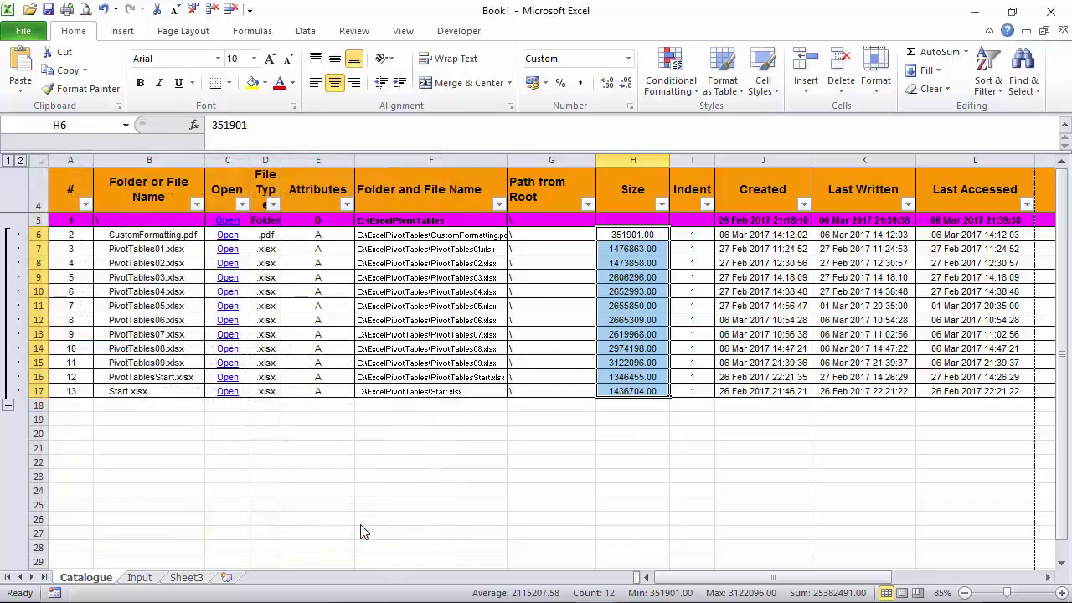
{"action": "left_click_drag", "start_coordinate": [772, 578], "coordinate": [825, 579]}
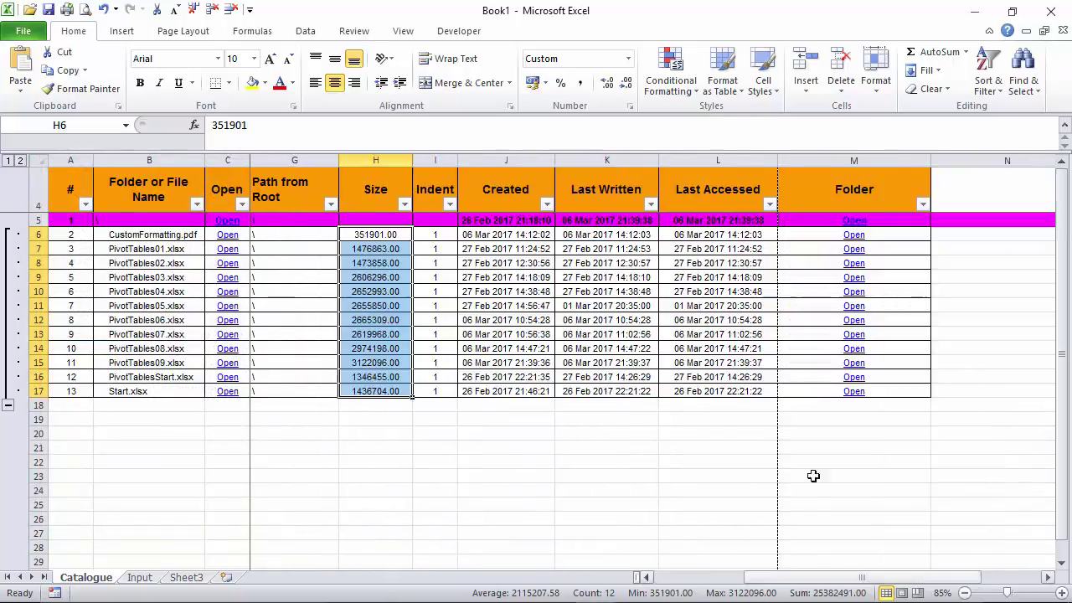
{"action": "left_click", "coordinate": [630, 106]}
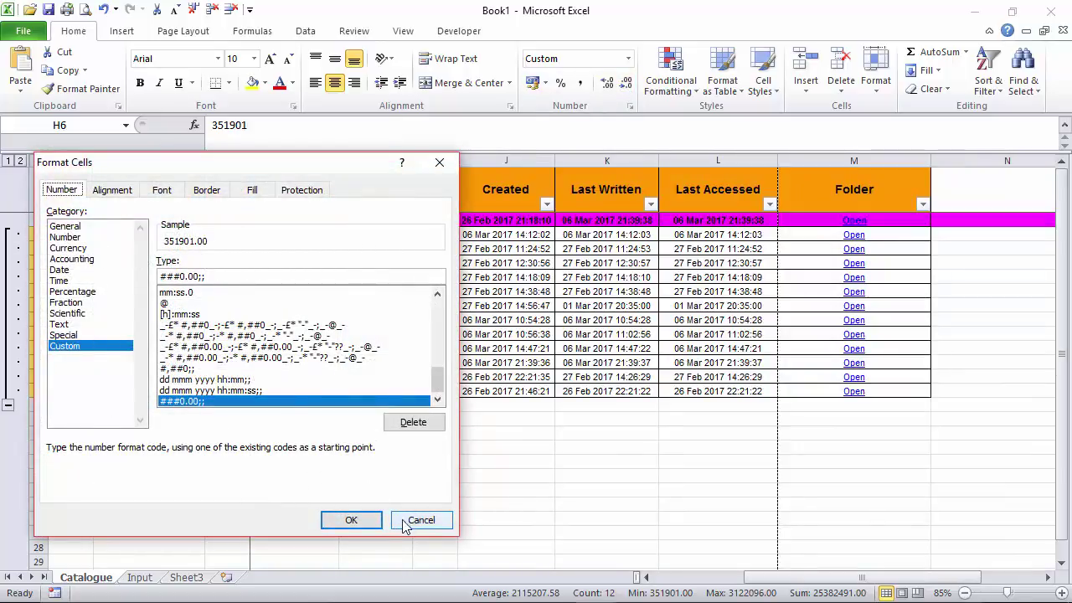
{"action": "left_click", "coordinate": [421, 521]}
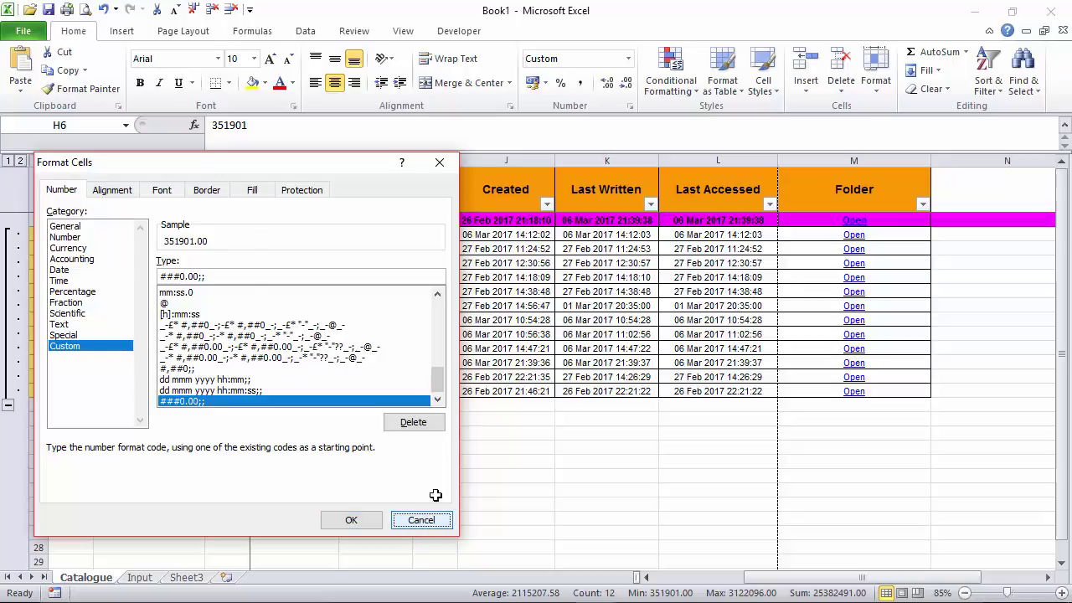
{"action": "left_click", "coordinate": [526, 390]}
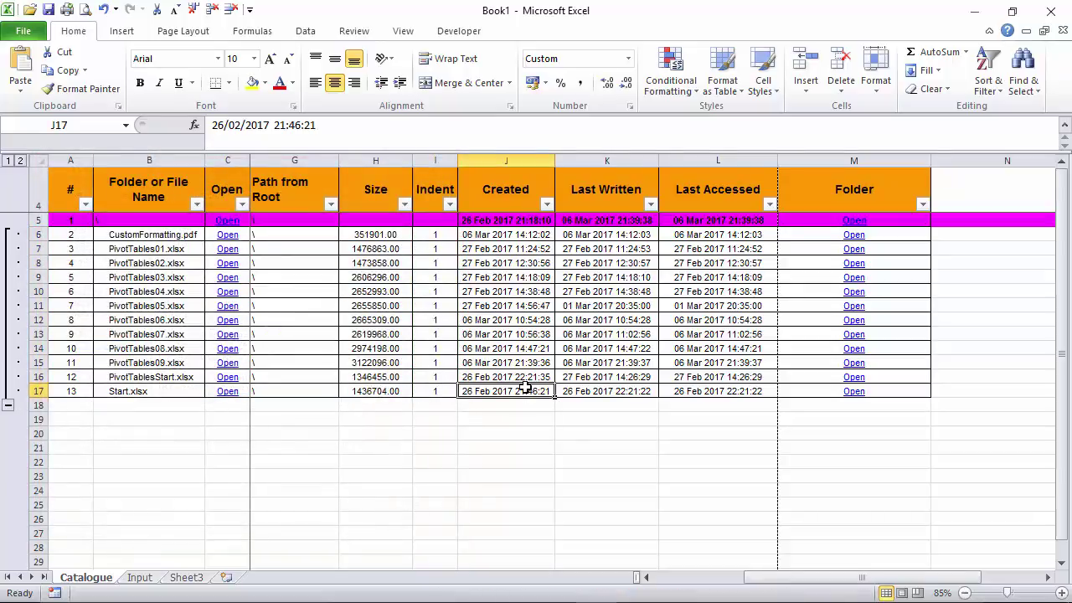